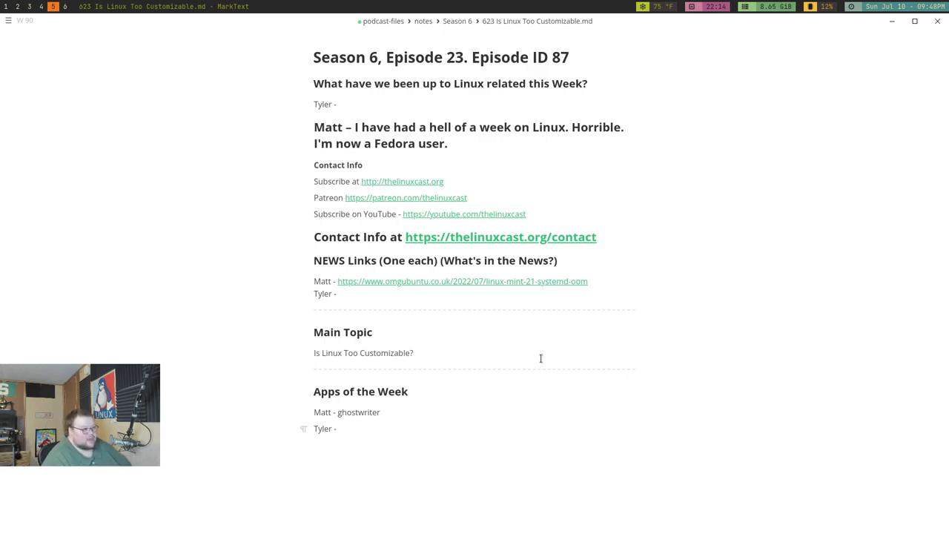
# Switch the editor's colour theme to Dark.
pyautogui.click(8, 21)
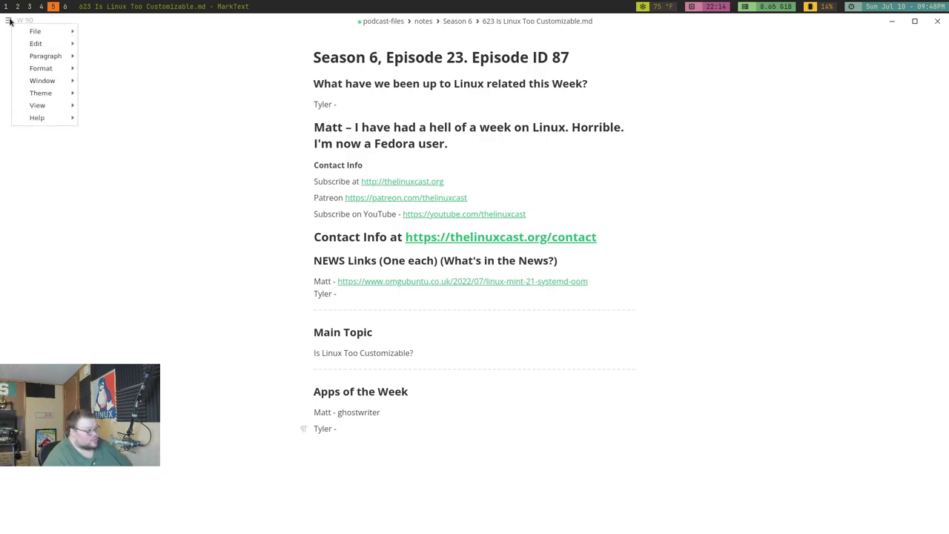
pyautogui.click(8, 20)
pyautogui.moveTo(40, 93)
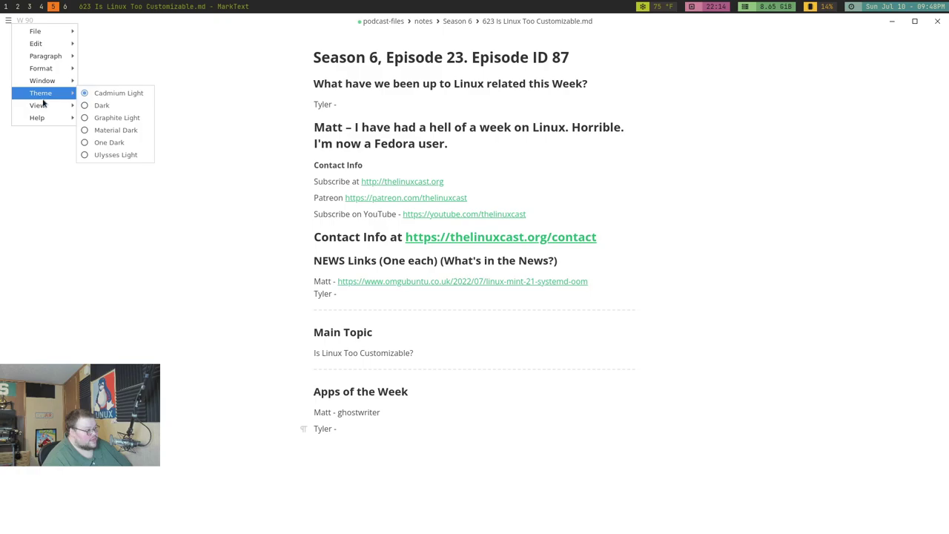
pyautogui.click(115, 108)
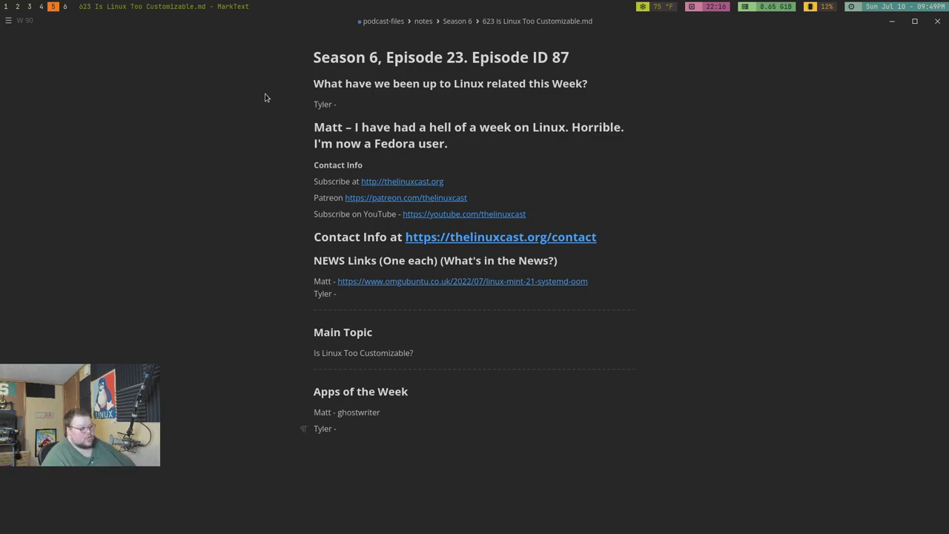
# Add a level 1 heading reading "Headline" directly below the episode title.
pyautogui.click(583, 58)
pyautogui.press('Return')
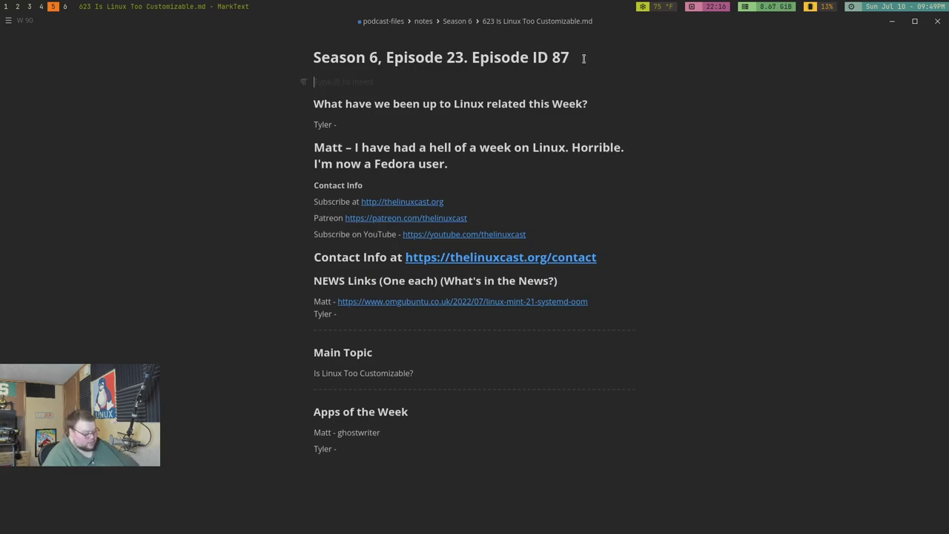
pyautogui.write('# He')
pyautogui.write('adline')
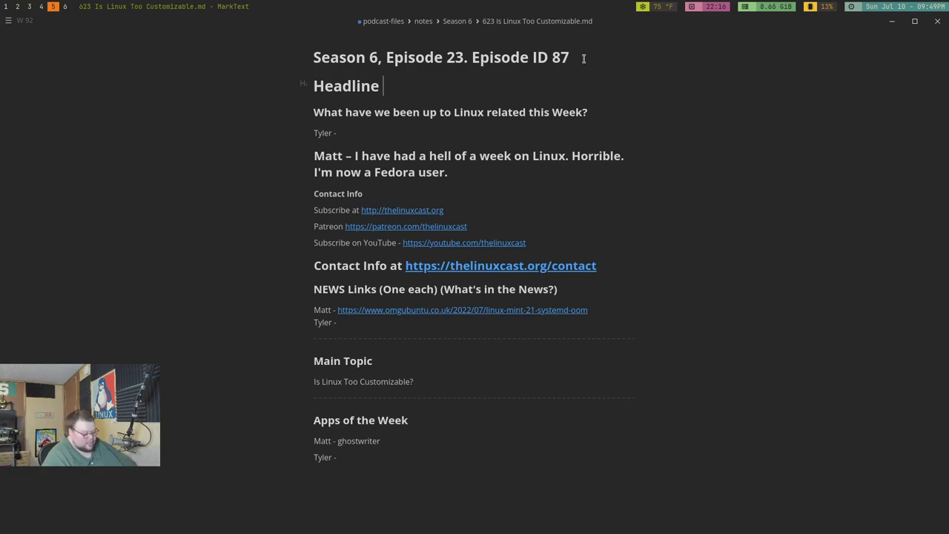
# Add a bullet list under the Headline heading with the items "this is a list" and "this a list".
pyautogui.press('Return')
pyautogui.write('- ')
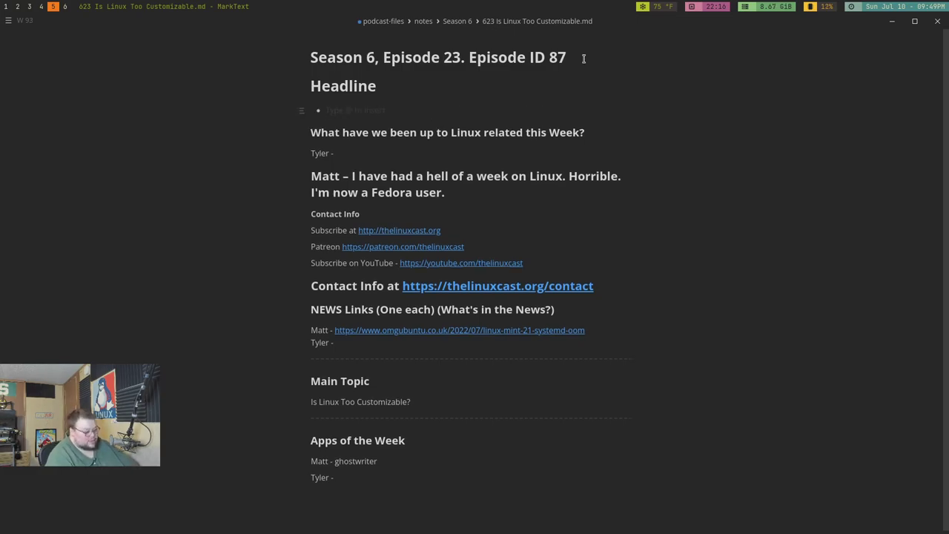
pyautogui.write('this is a list')
pyautogui.press('Return')
pyautogui.write('this a list')
pyautogui.press('Return')
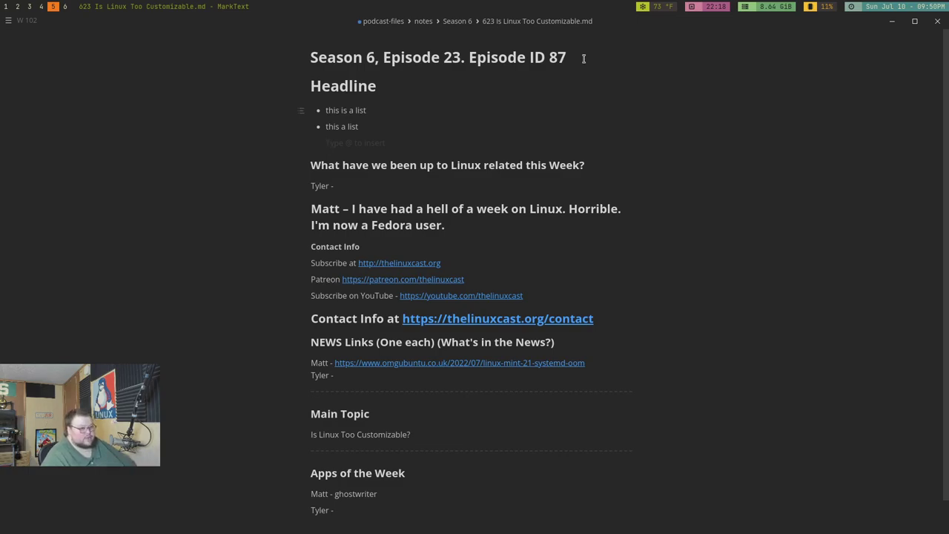
# View the document statistics and switch the counter from words to paragraphs.
pyautogui.moveTo(28, 22)
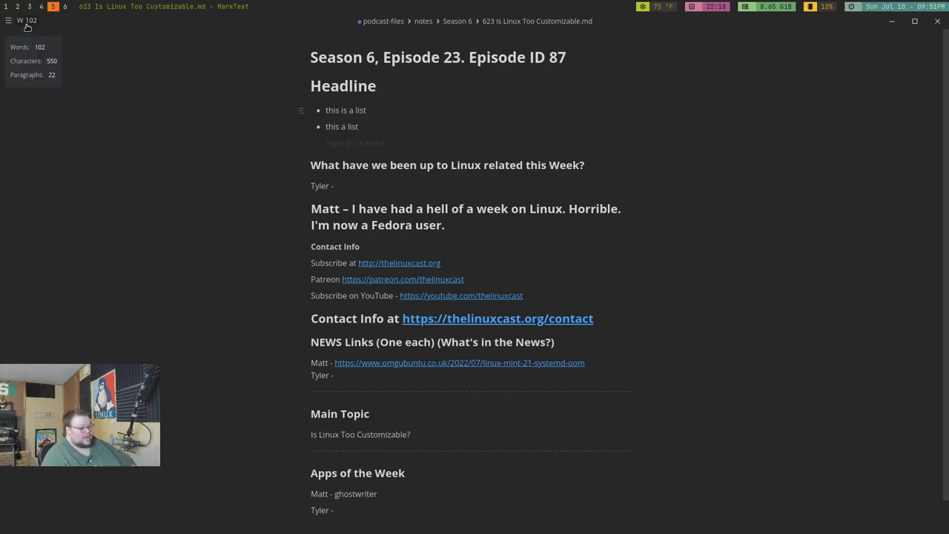
pyautogui.click(28, 23)
pyautogui.click(301, 242)
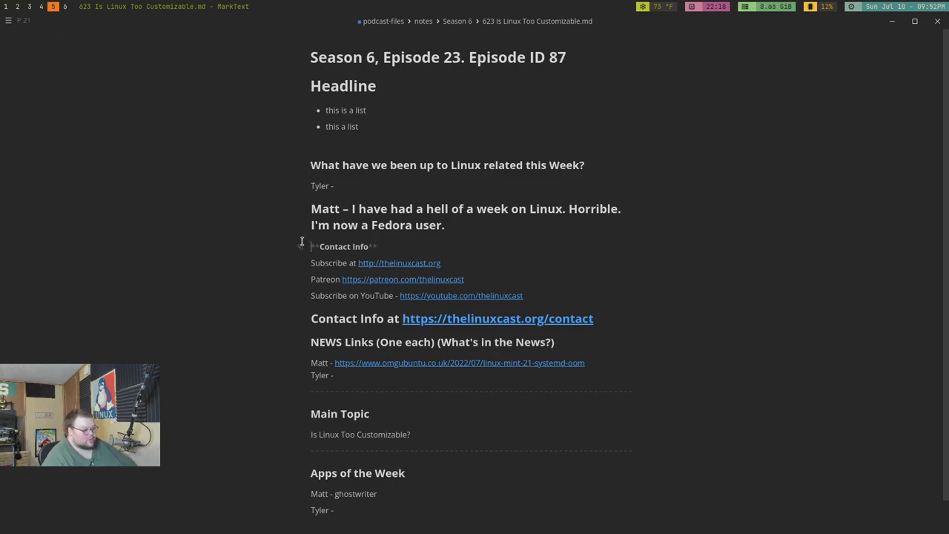
pyautogui.moveTo(453, 224); pyautogui.dragTo(281, 169)
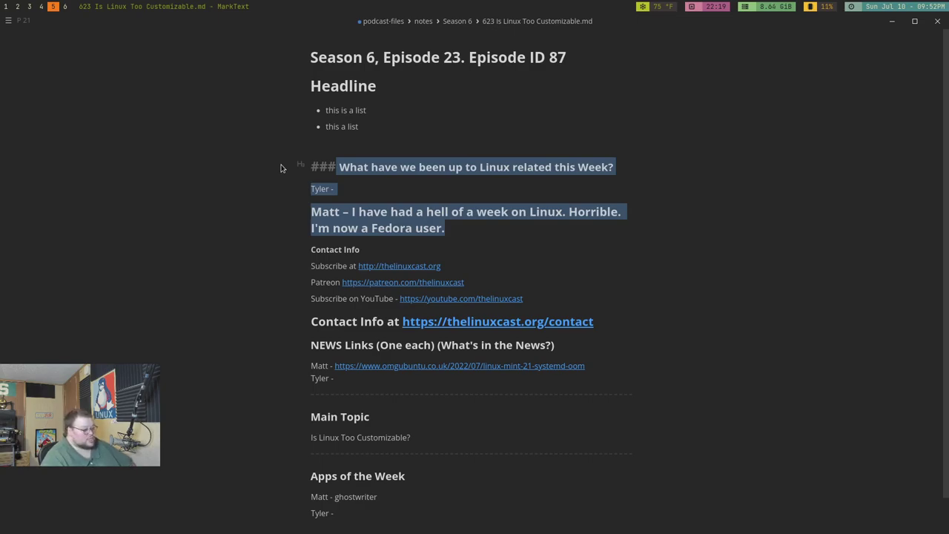
# Write "writing something" on the empty unbulleted line beneath the second list item.
pyautogui.press('Up')
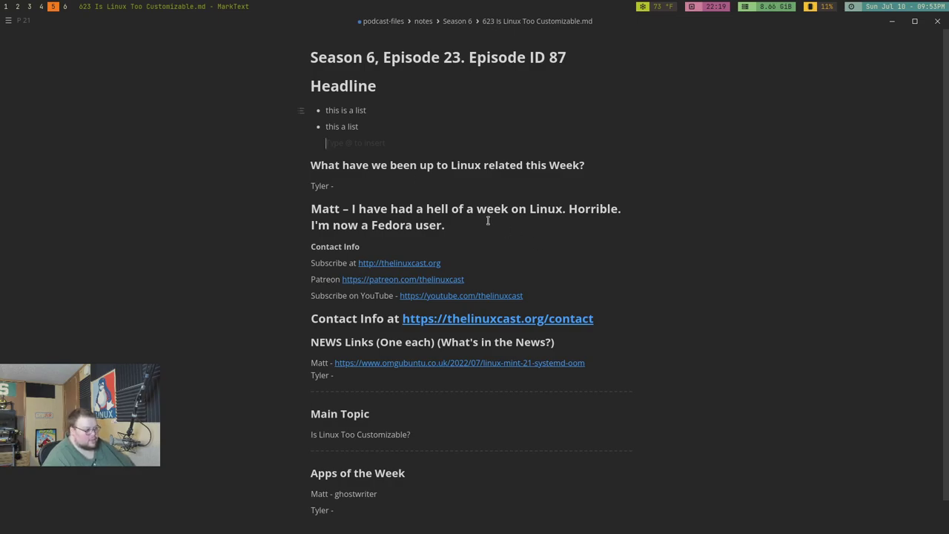
pyautogui.write('writing something')
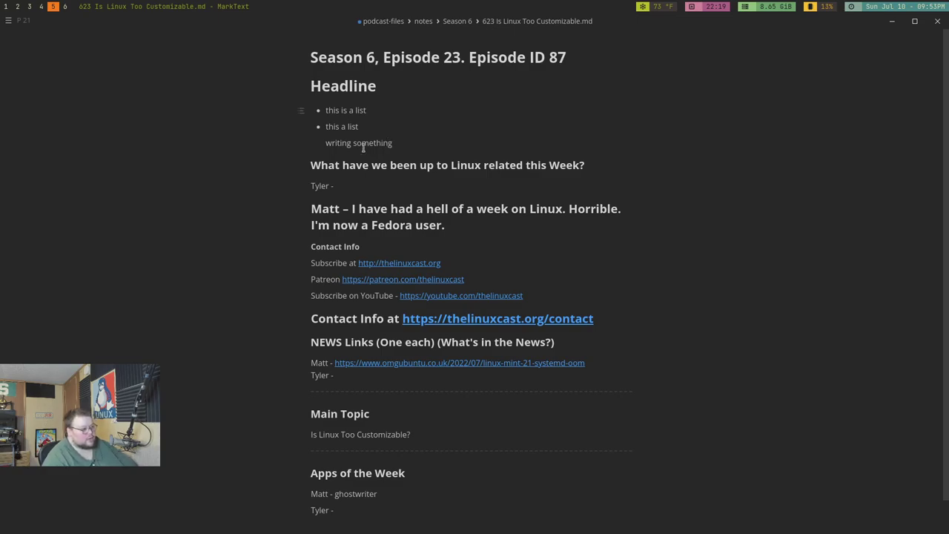
# Make the "writing something" line bold, and remove the bold formatting again.
pyautogui.moveTo(400, 143); pyautogui.dragTo(309, 136)
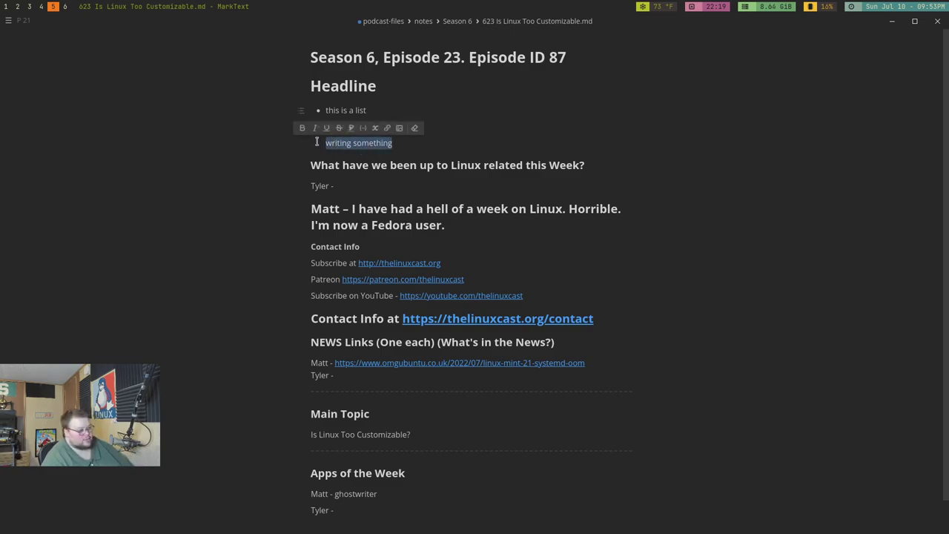
pyautogui.click(404, 143)
pyautogui.moveTo(394, 143); pyautogui.dragTo(321, 143)
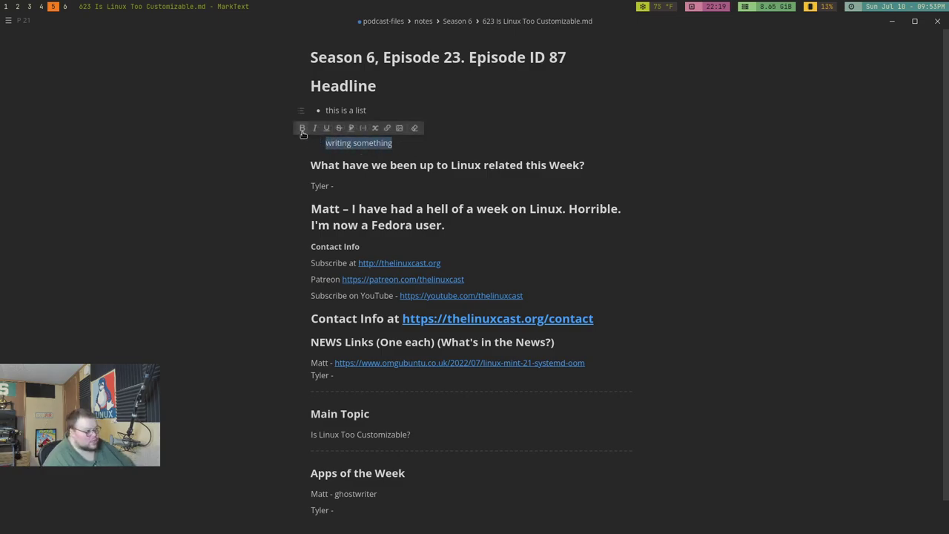
pyautogui.click(302, 128)
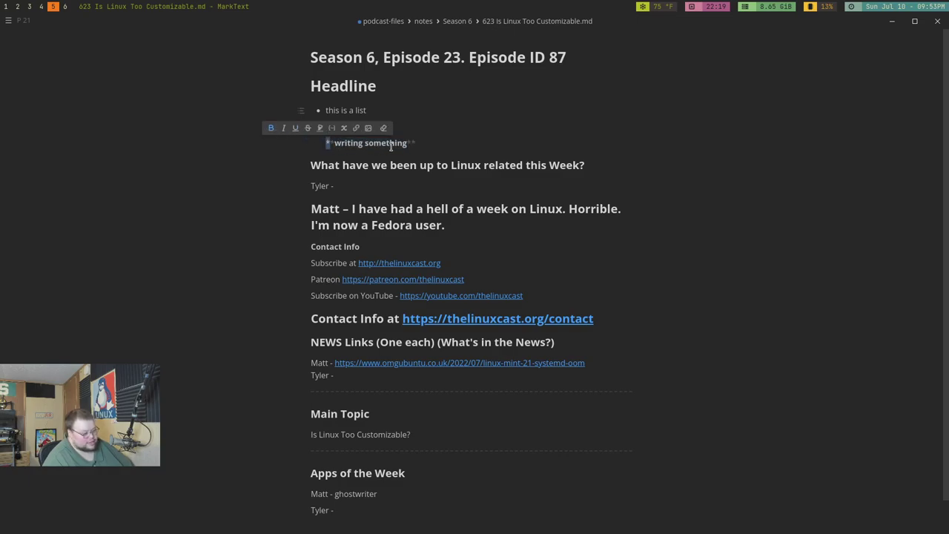
pyautogui.click(418, 143)
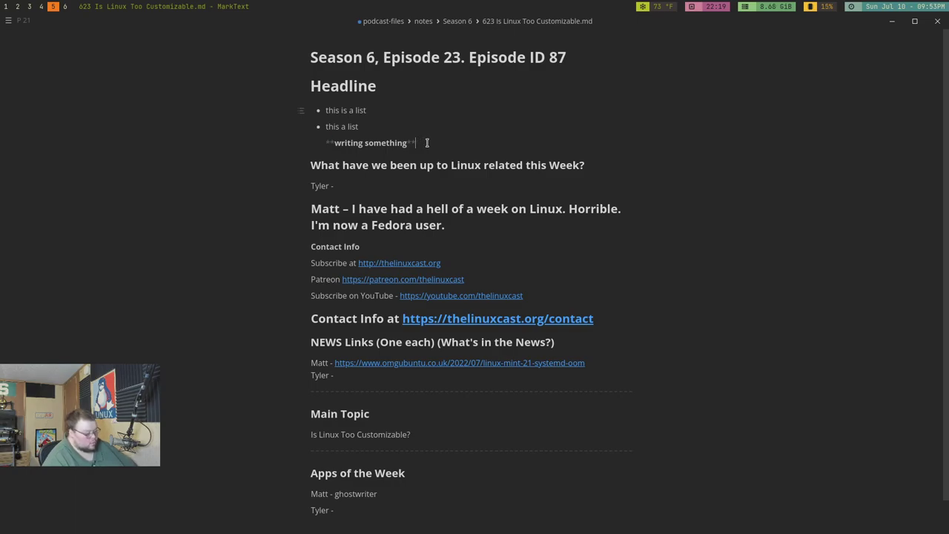
pyautogui.hotkey('ctrl', 'b')
# Convert the "writing something" line into a Heading 1.
pyautogui.tripleClick(426, 143)
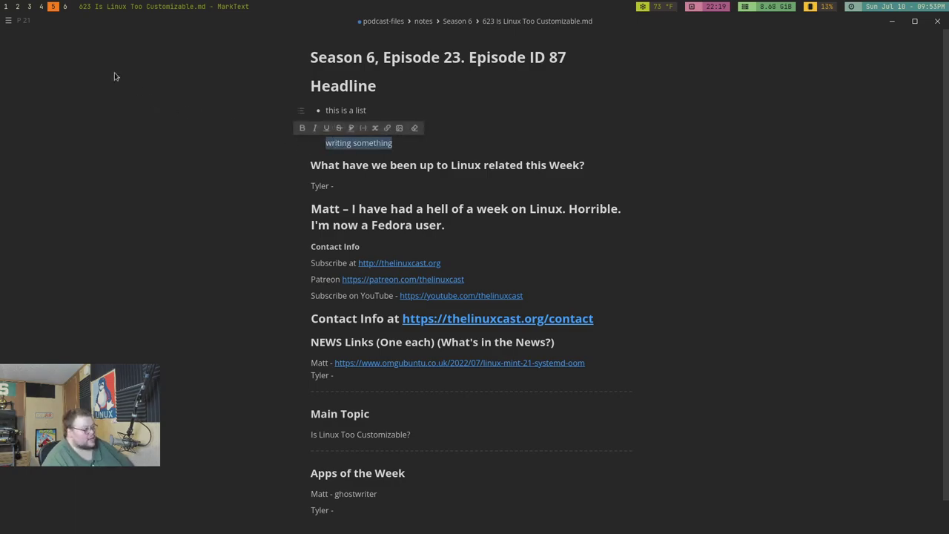
pyautogui.click(7, 22)
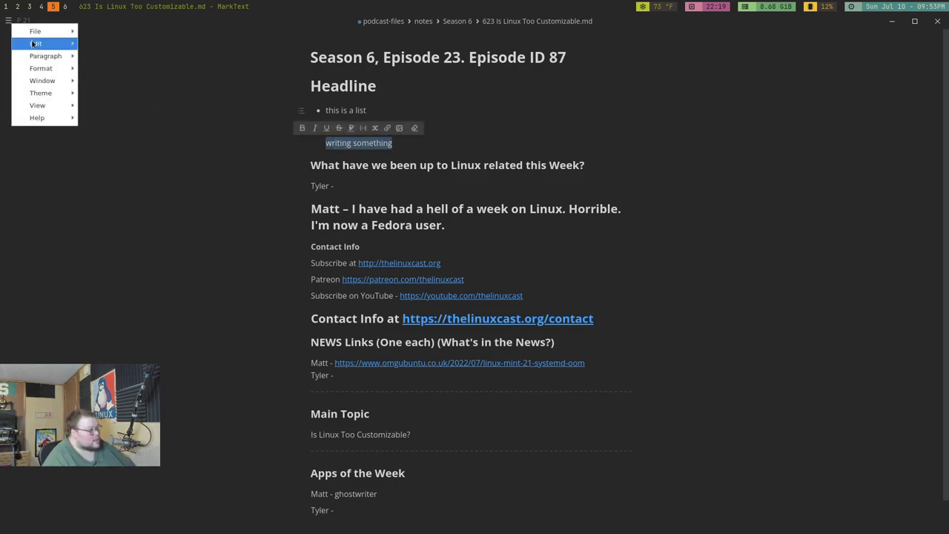
pyautogui.moveTo(50, 56)
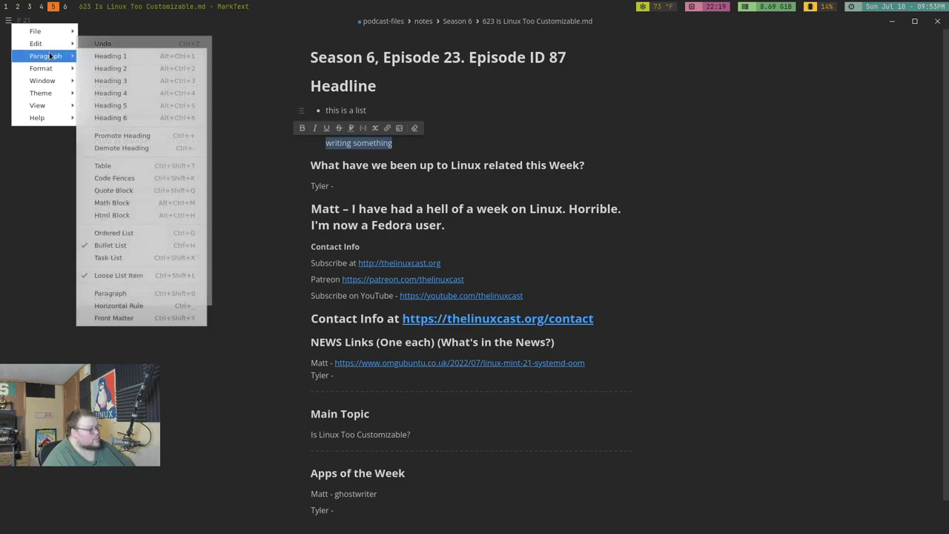
pyautogui.click(100, 57)
pyautogui.click(312, 169)
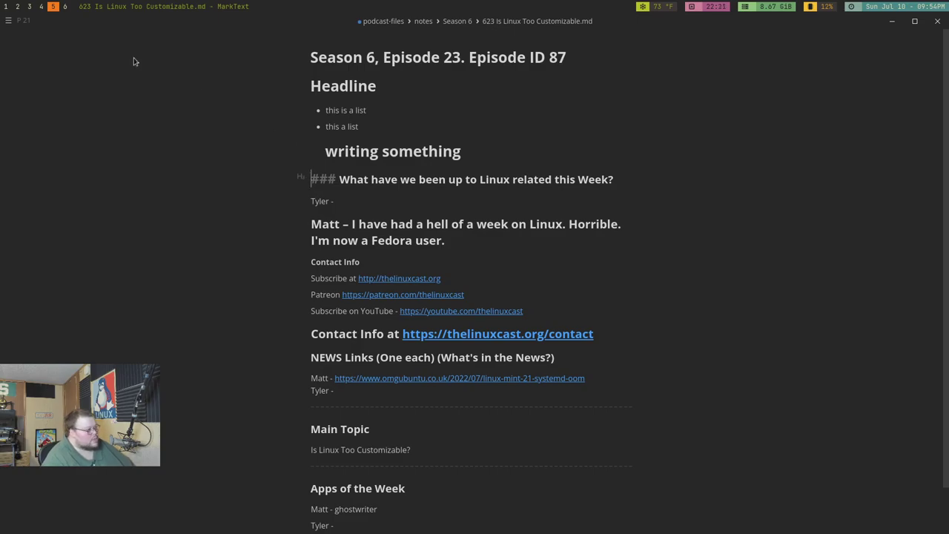
# Look through the available paragraph and file commands and open the application preferences.
pyautogui.click(9, 23)
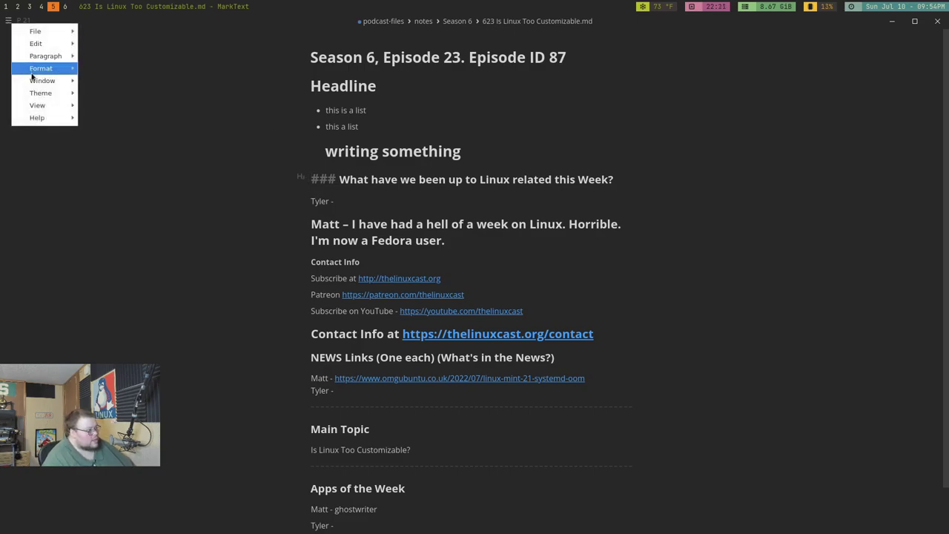
pyautogui.moveTo(49, 59)
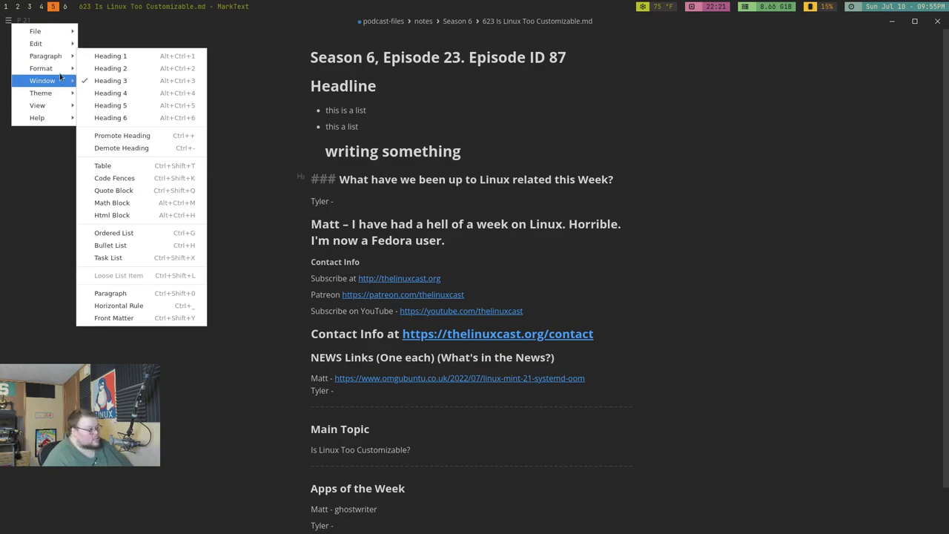
pyautogui.moveTo(57, 33)
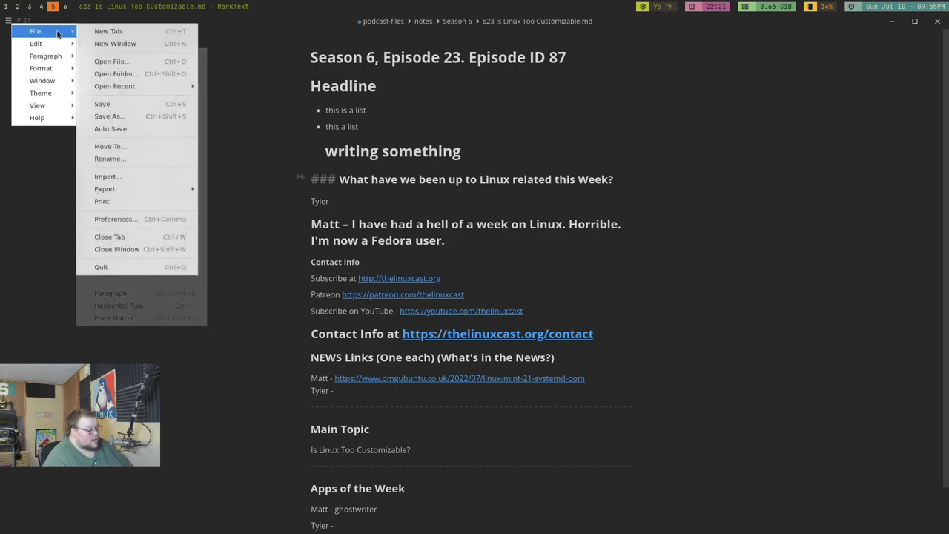
pyautogui.click(134, 219)
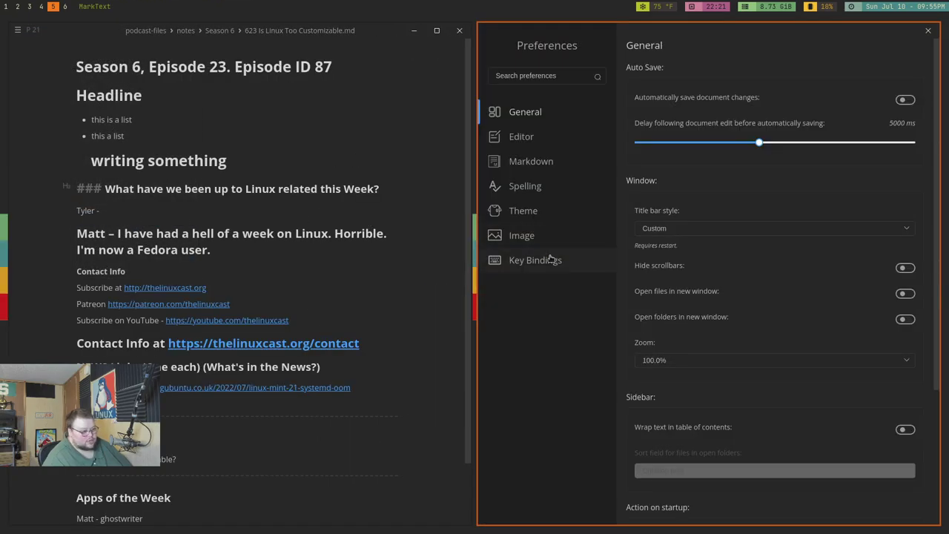
# Examine the full list of key bindings in the preferences, covering the edit, file, format, paragraph, view and window commands.
pyautogui.click(541, 259)
pyautogui.scroll(-10, 725, 220)
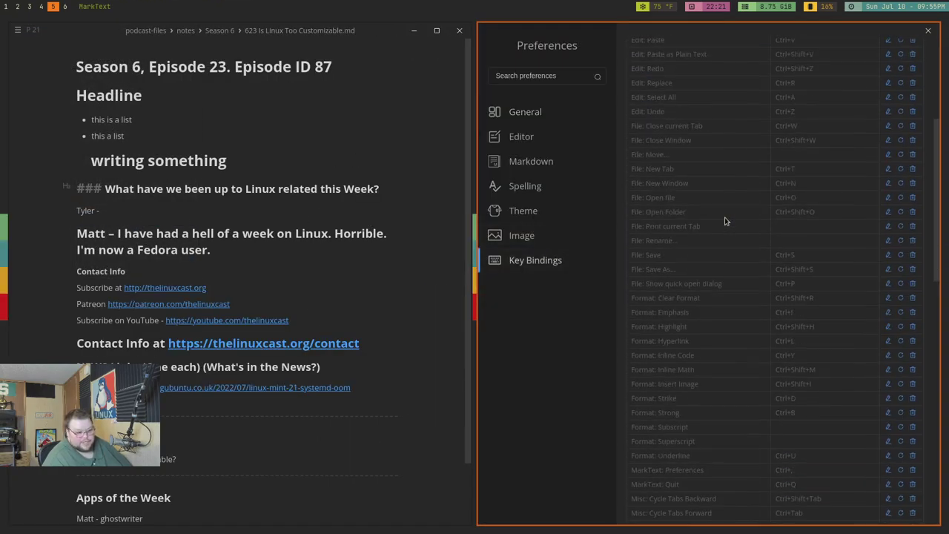
pyautogui.scroll(-3, 724, 220)
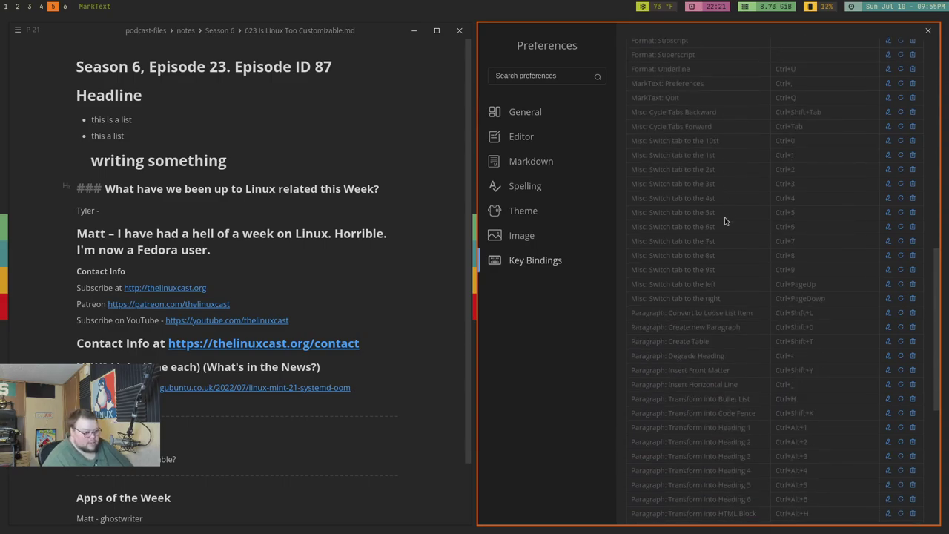
pyautogui.scroll(-2, 725, 220)
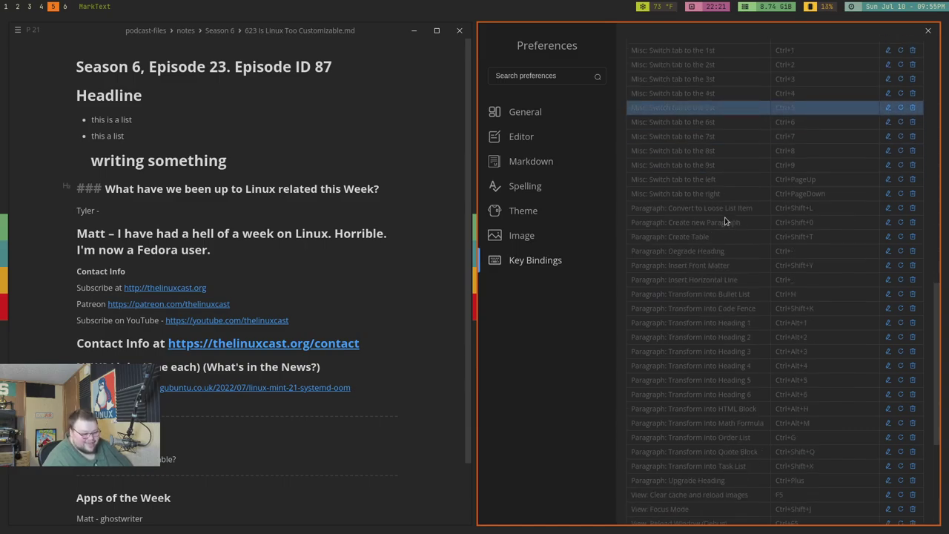
pyautogui.scroll(-5, 725, 220)
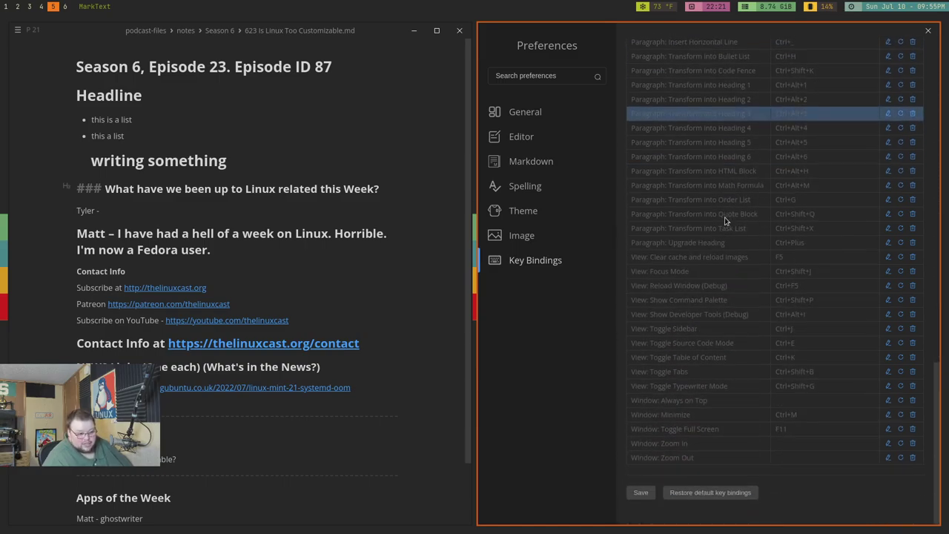
pyautogui.scroll(6, 725, 221)
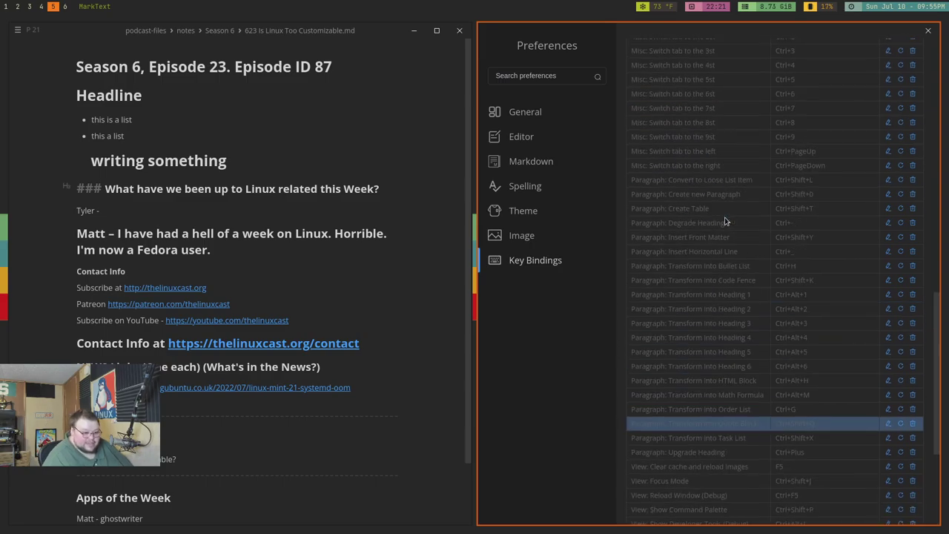
pyautogui.scroll(6, 725, 221)
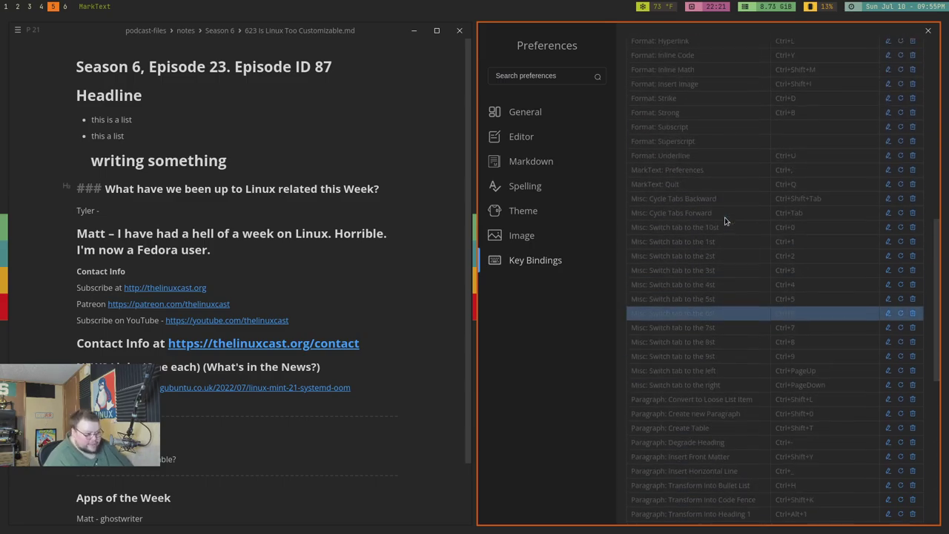
pyautogui.scroll(3, 725, 221)
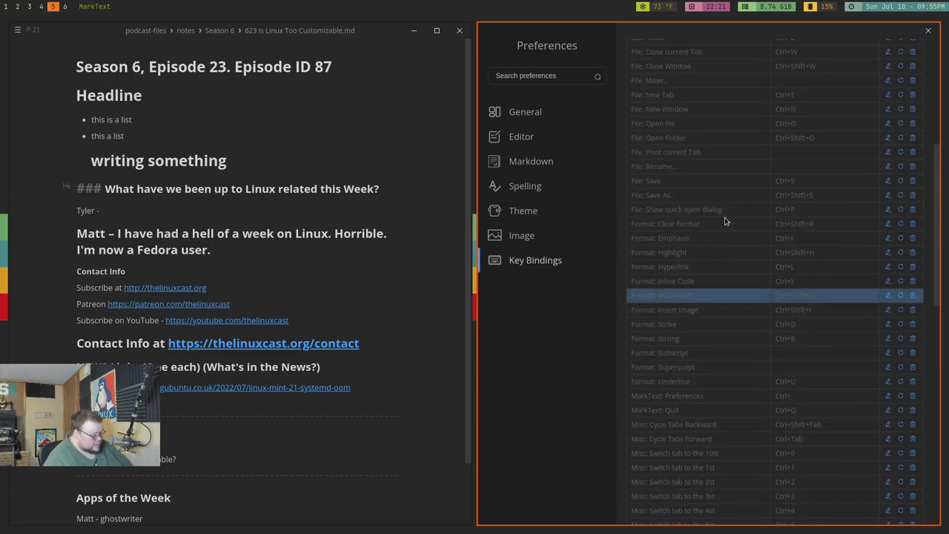
pyautogui.scroll(5, 724, 221)
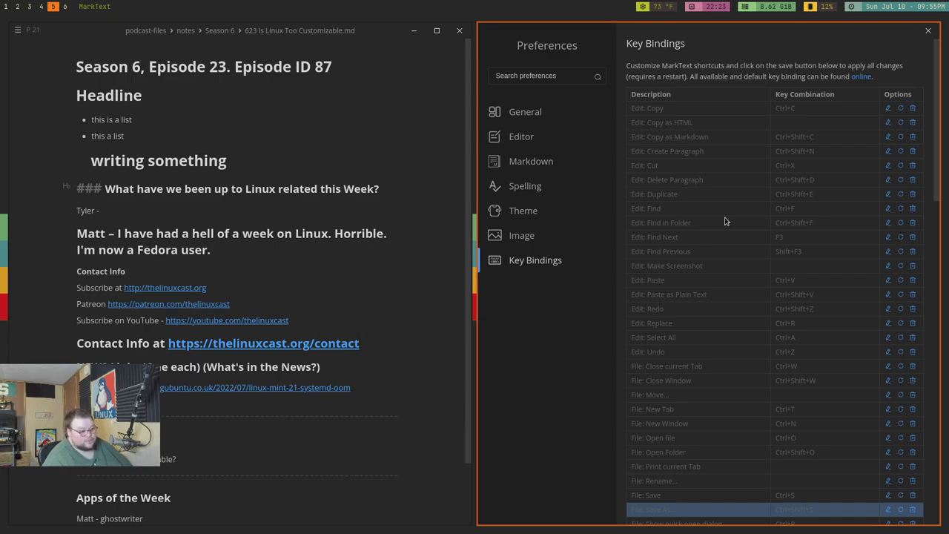
pyautogui.scroll(1, 726, 221)
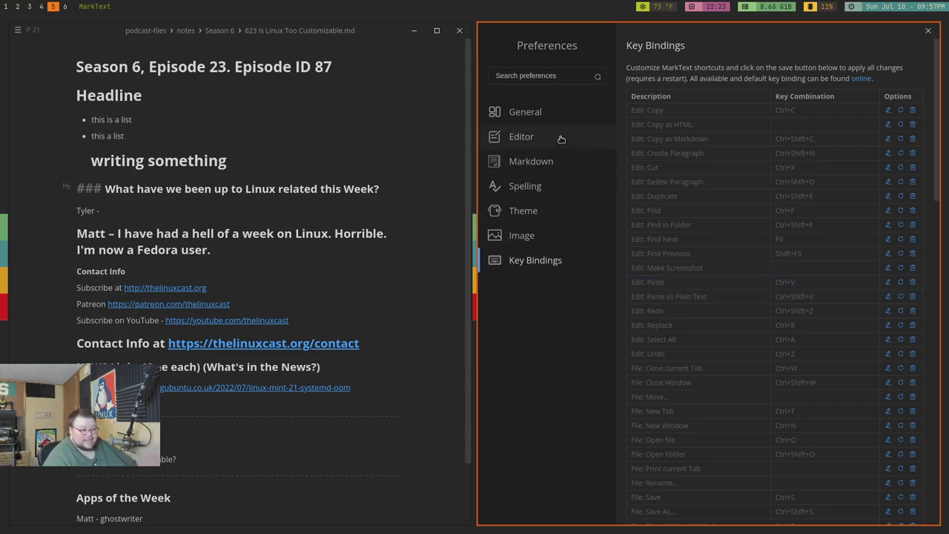
# Display the General preferences with the auto save, window and sidebar settings.
pyautogui.click(549, 75)
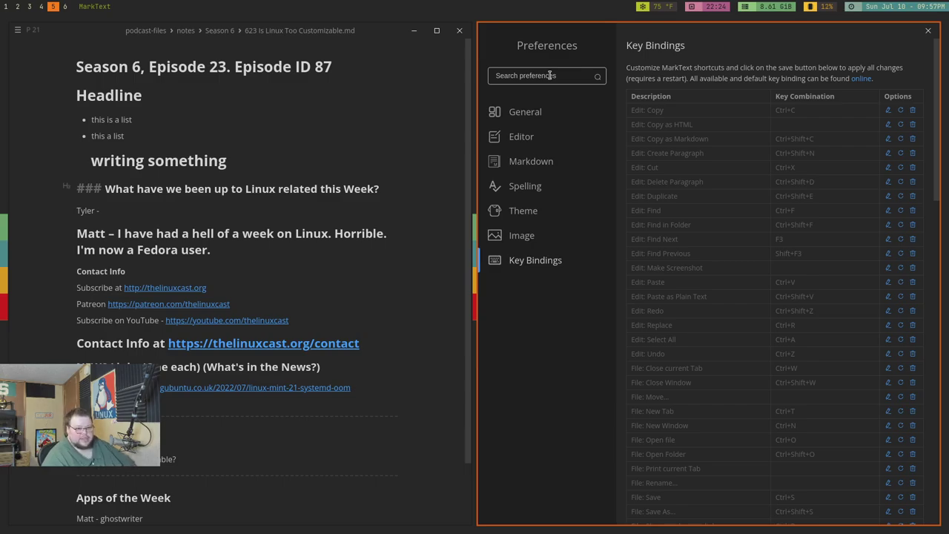
pyautogui.click(548, 113)
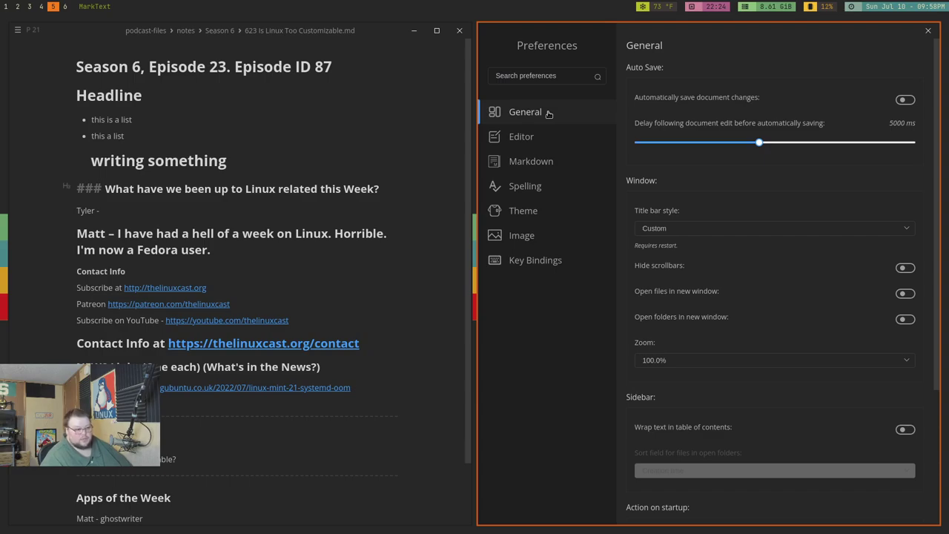
# Look through the remaining General preferences and the Editor preferences for text, code blocks, writing behavior and file representation.
pyautogui.scroll(-1, 593, 214)
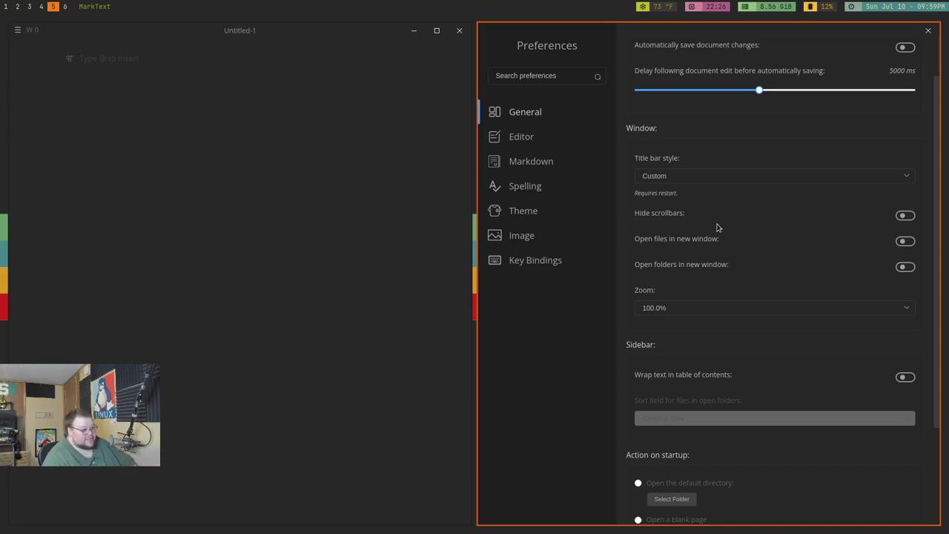
pyautogui.click(551, 145)
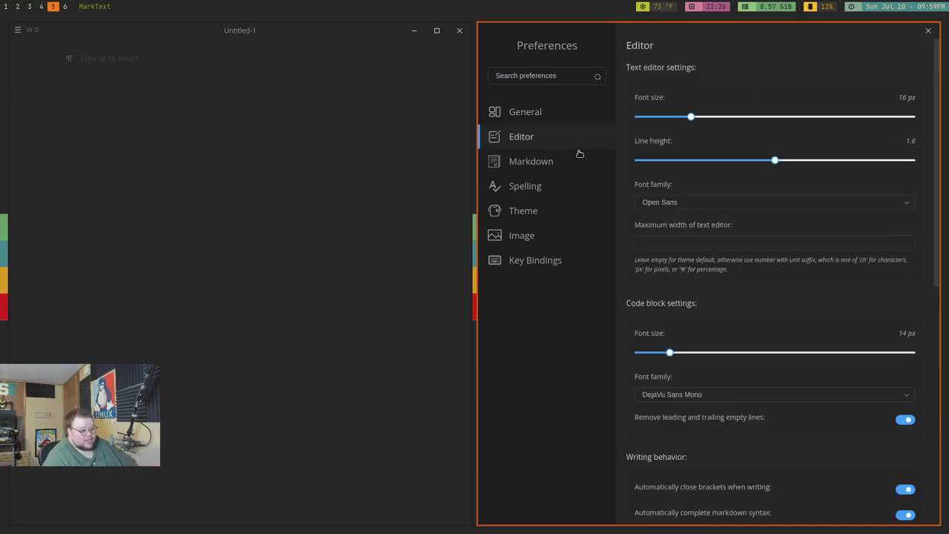
pyautogui.scroll(-5, 771, 206)
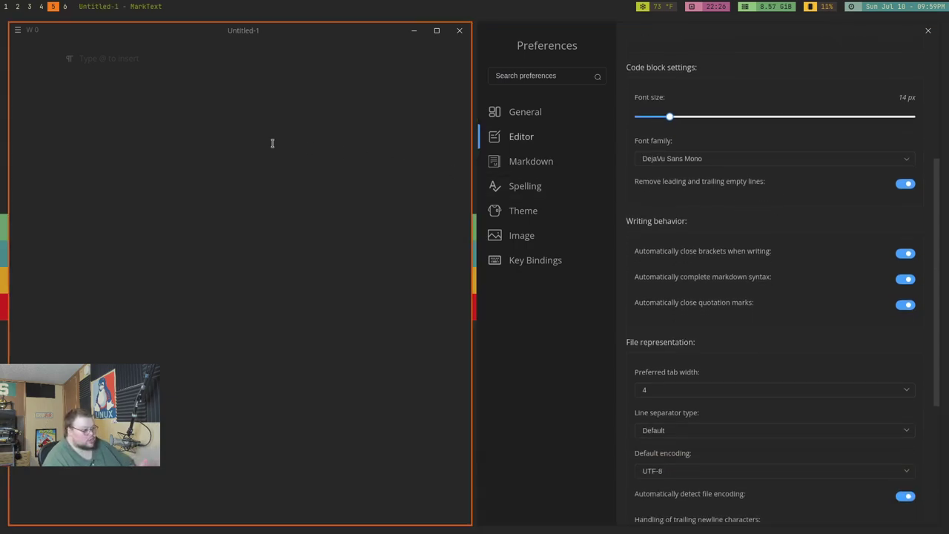
# Show the sidebar in the blank Untitled-1 document window.
pyautogui.click(13, 31)
pyautogui.moveTo(56, 118)
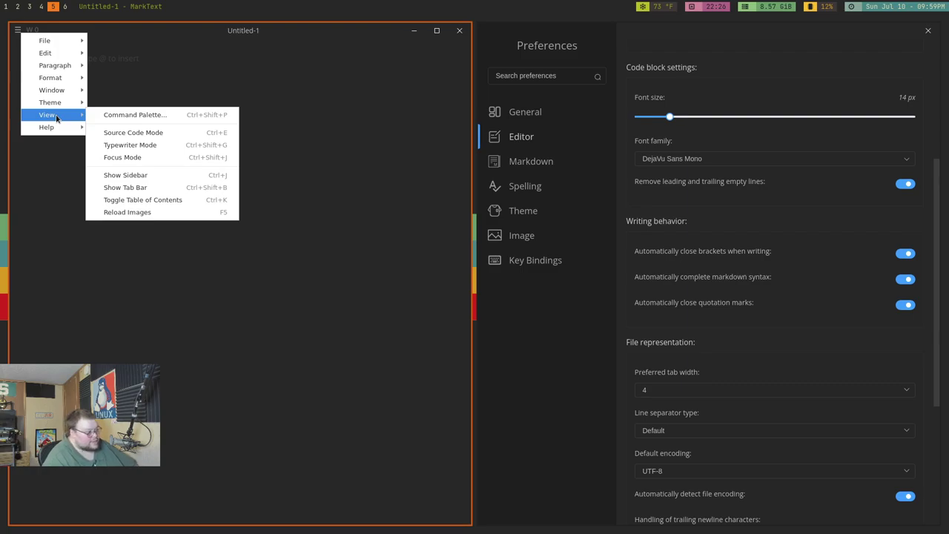
pyautogui.click(125, 175)
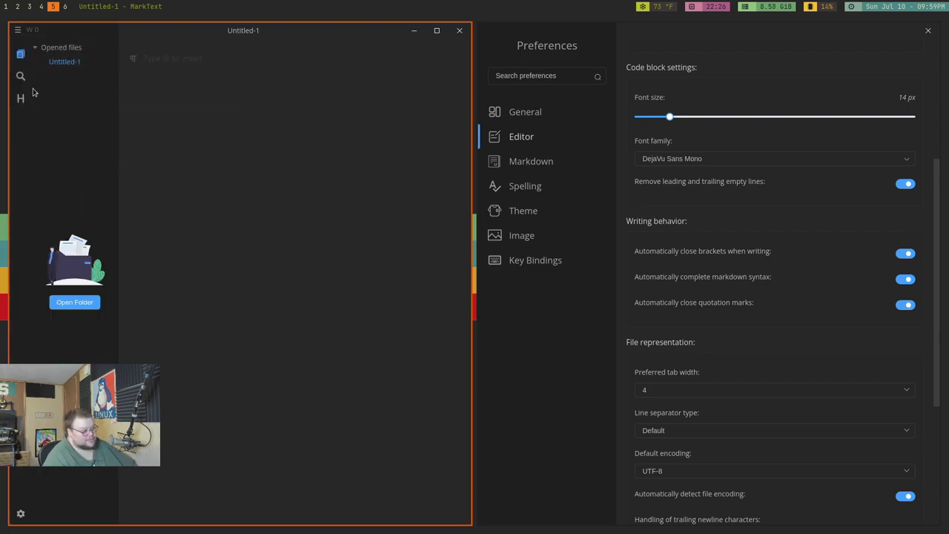
# Turn on Typewriter Mode for the blank Untitled-1 document.
pyautogui.click(18, 31)
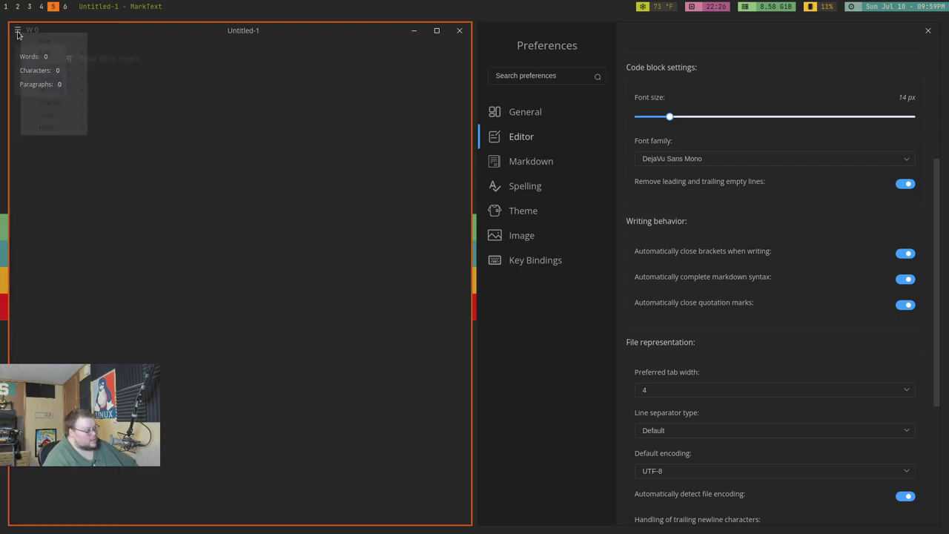
pyautogui.moveTo(48, 119)
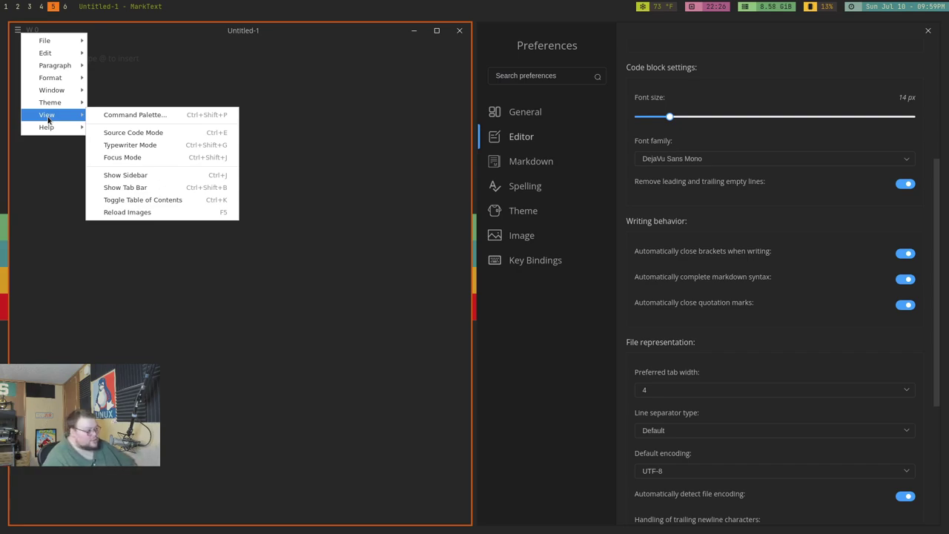
pyautogui.click(111, 144)
# Turn on Focus Mode for the blank Untitled-1 document.
pyautogui.moveTo(20, 31)
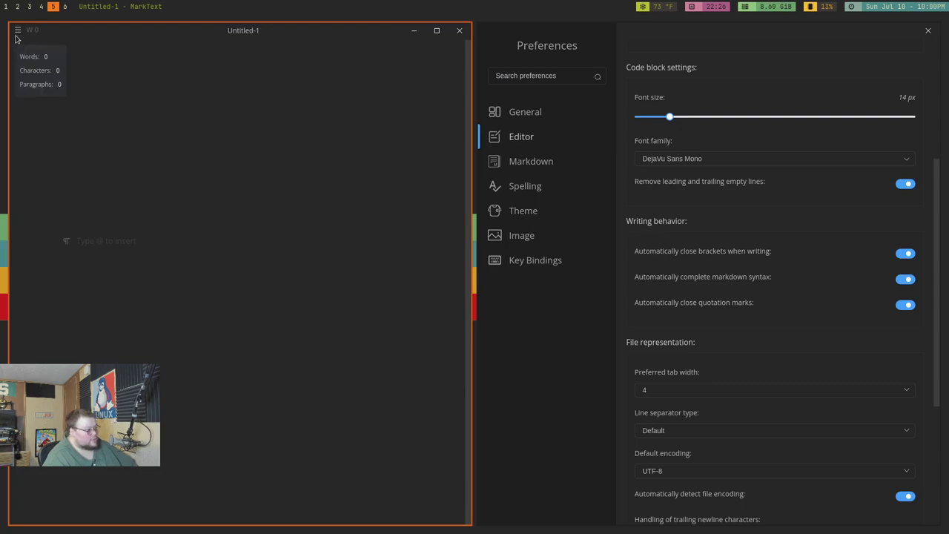
pyautogui.click(19, 31)
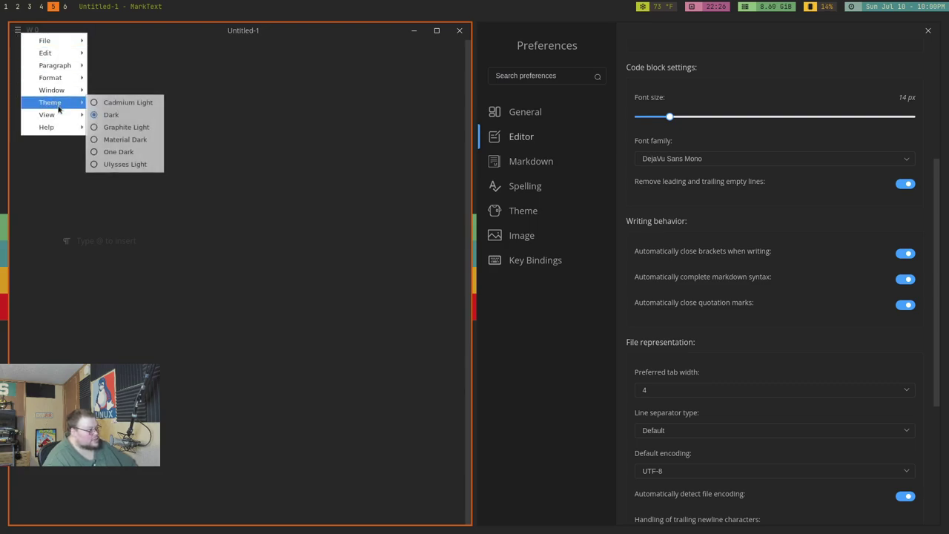
pyautogui.moveTo(80, 119)
pyautogui.click(113, 156)
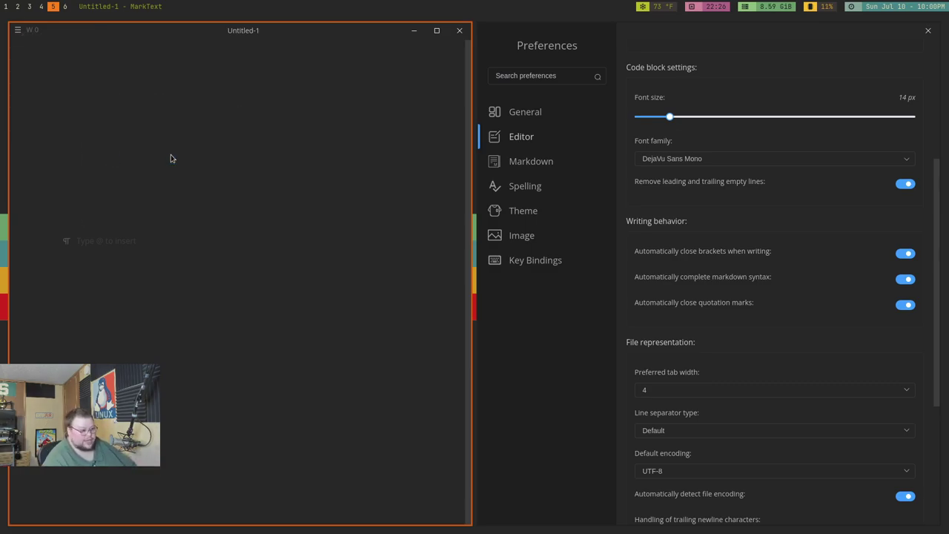
# Look through the Markdown, Spelling, Theme and Image sections of the preferences.
pyautogui.click(564, 162)
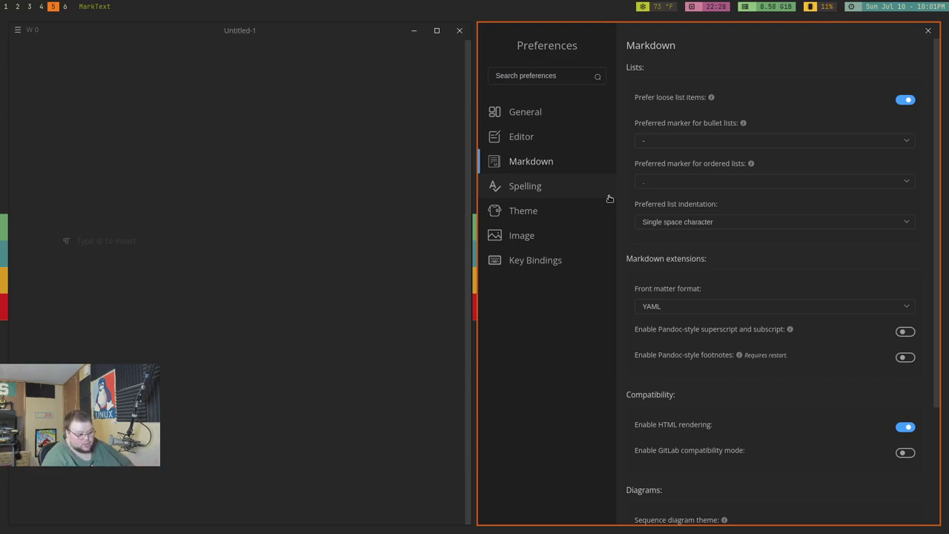
pyautogui.click(551, 189)
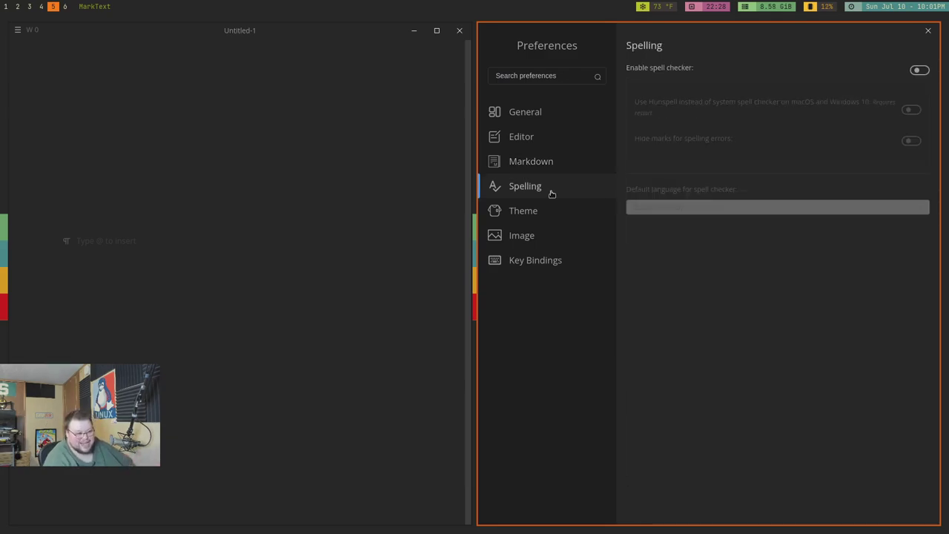
pyautogui.click(547, 207)
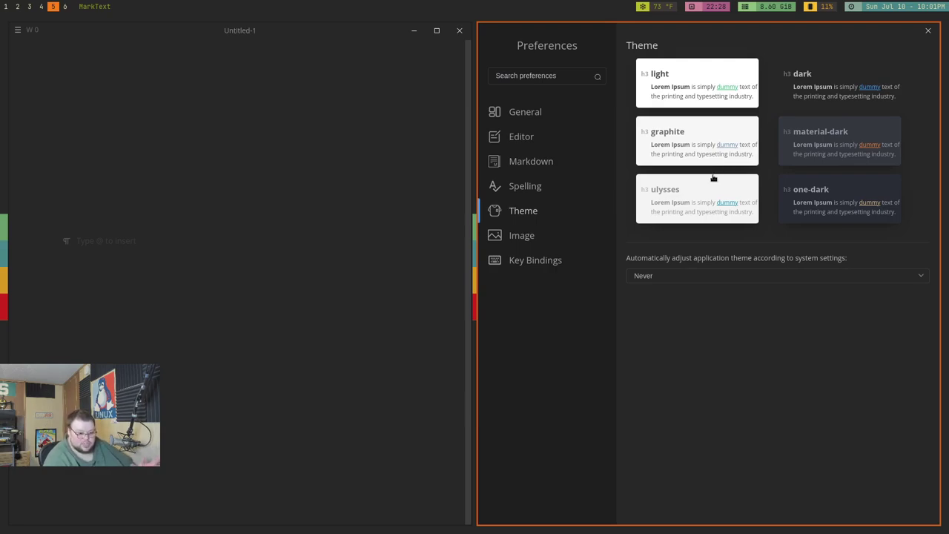
pyautogui.click(555, 239)
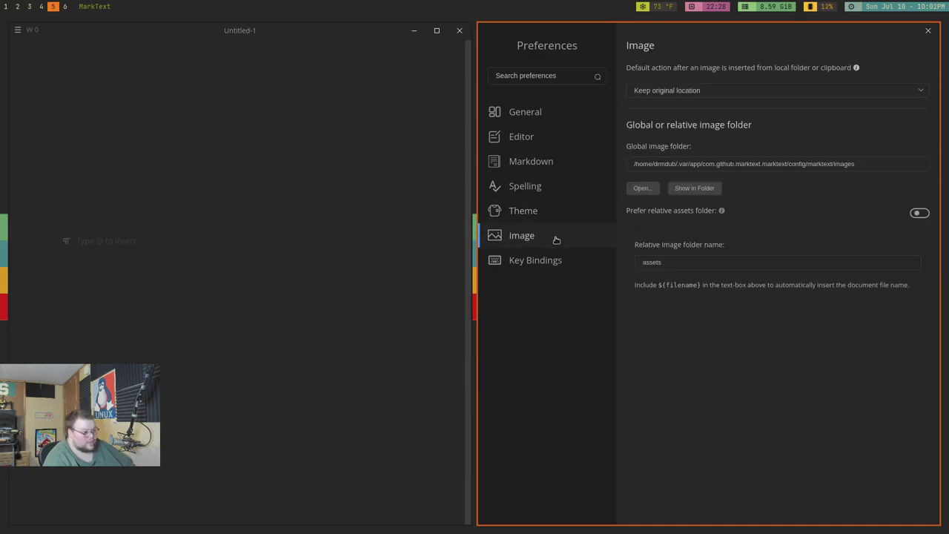